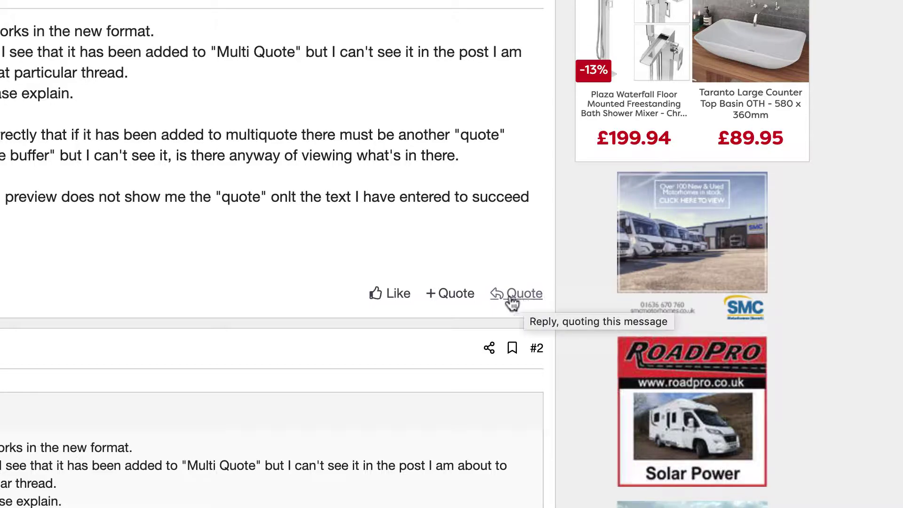
# Reply with a quote of the thread's first post, add "my text" below the closing quote tag, and preview it.
pyautogui.click(513, 301)
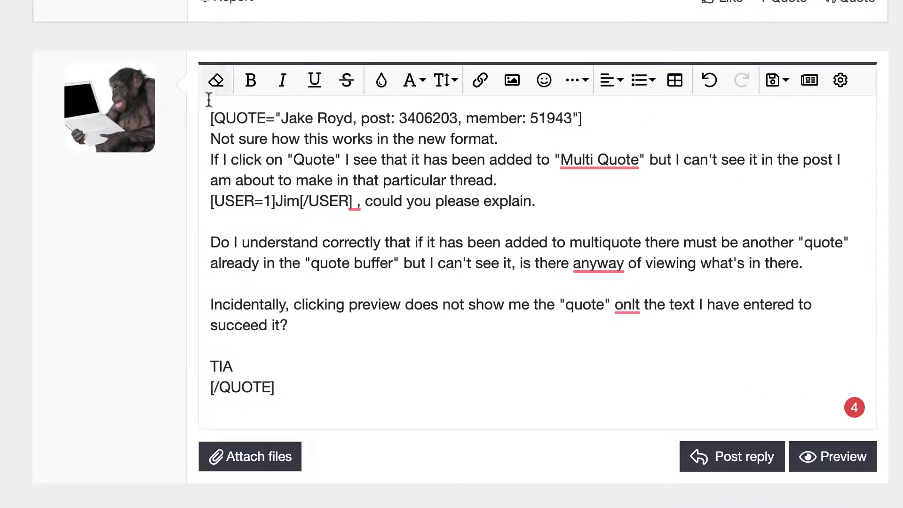
pyautogui.click(293, 390)
pyautogui.press('Return')
pyautogui.press('Return')
pyautogui.write('my text')
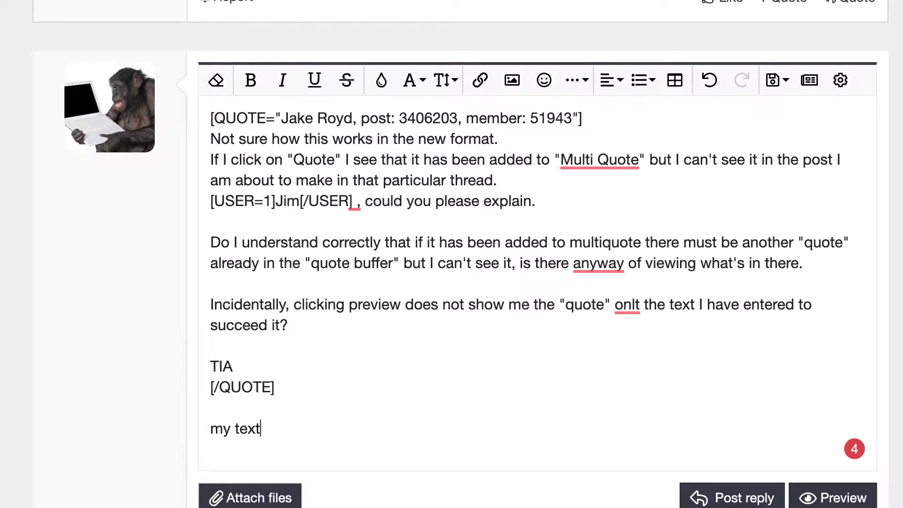
pyautogui.click(814, 502)
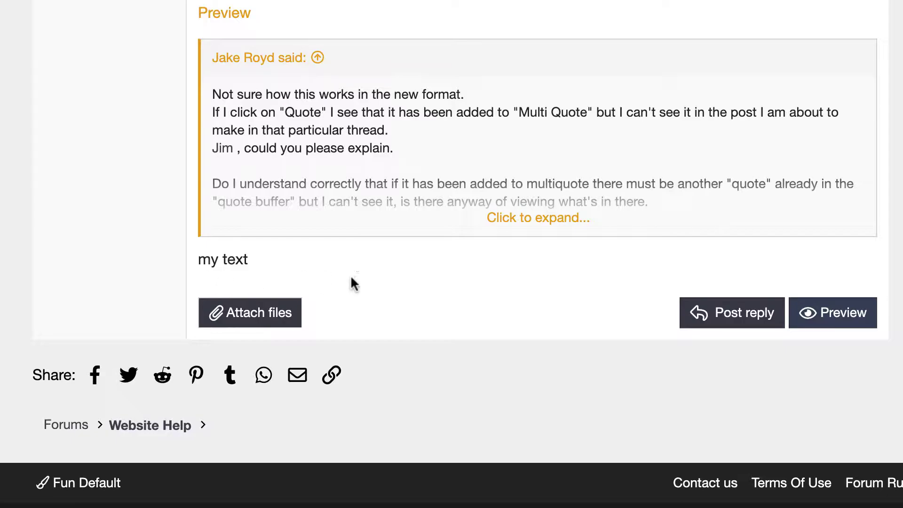
# Move "my text" inside the quote, just above the TIA line, and preview the reply with the quote expanded.
pyautogui.scroll(9, 351, 275)
pyautogui.moveTo(280, 377); pyautogui.dragTo(193, 371)
pyautogui.press('super+c')
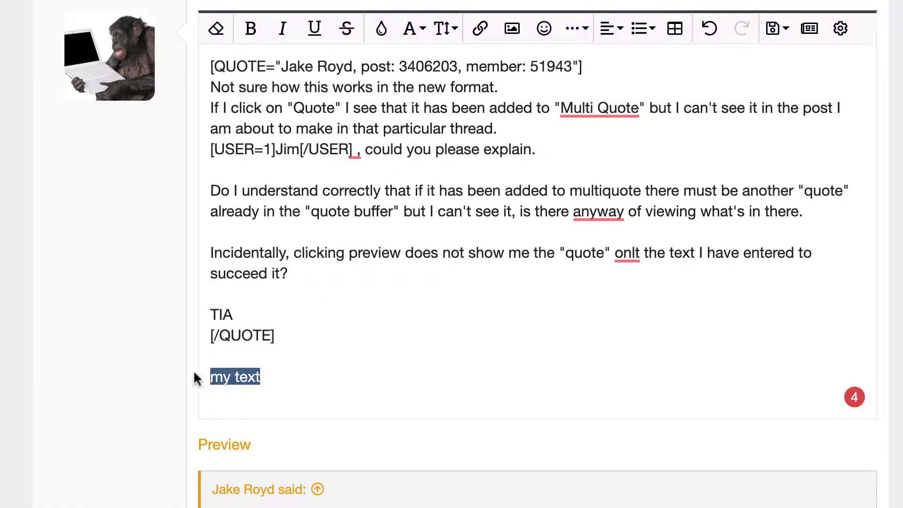
pyautogui.press('BackSpace')
pyautogui.scroll(5, 194, 374)
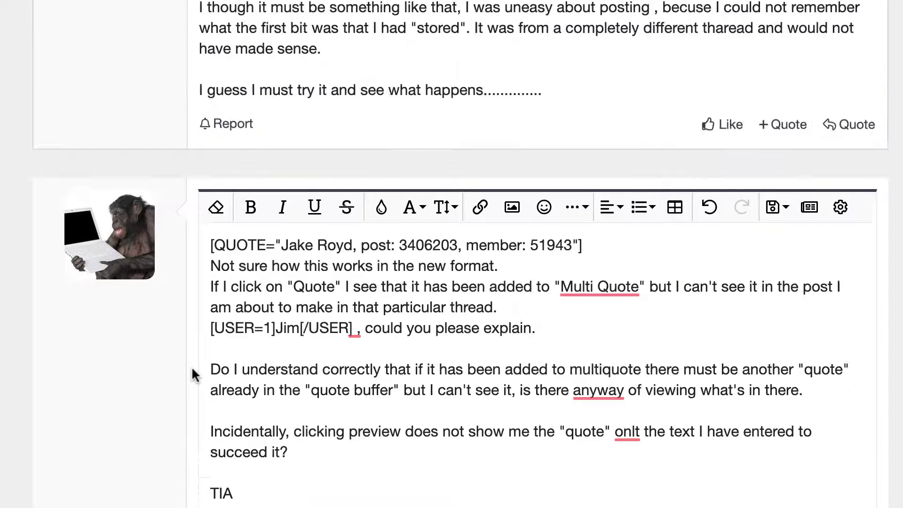
pyautogui.scroll(-4, 235, 355)
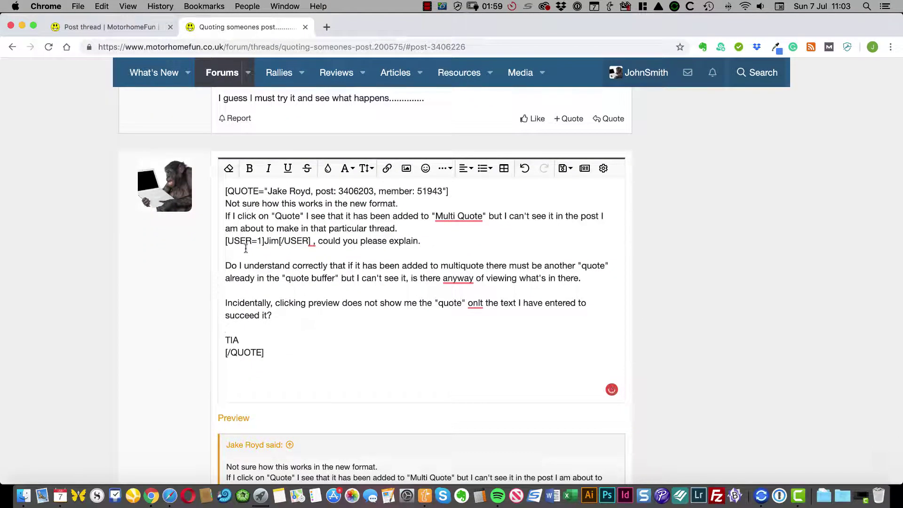
pyautogui.press('super+v')
pyautogui.scroll(-4, 332, 281)
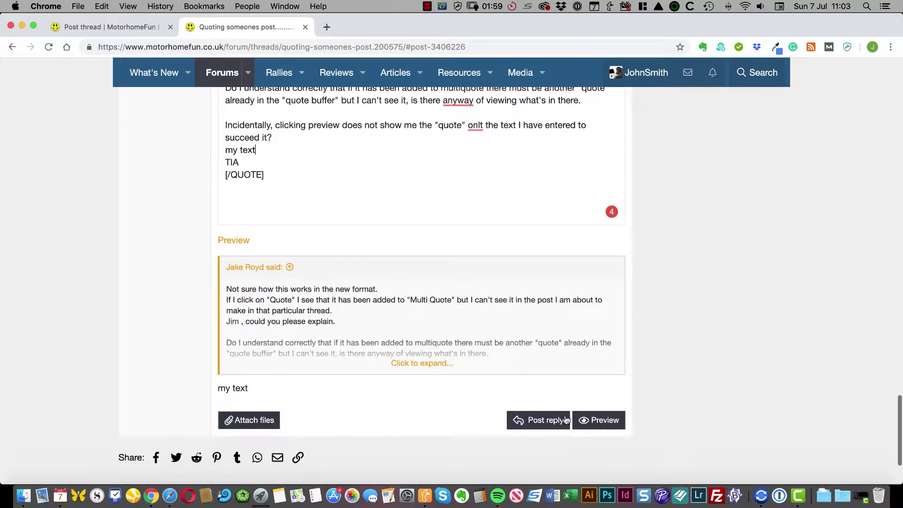
pyautogui.click(599, 420)
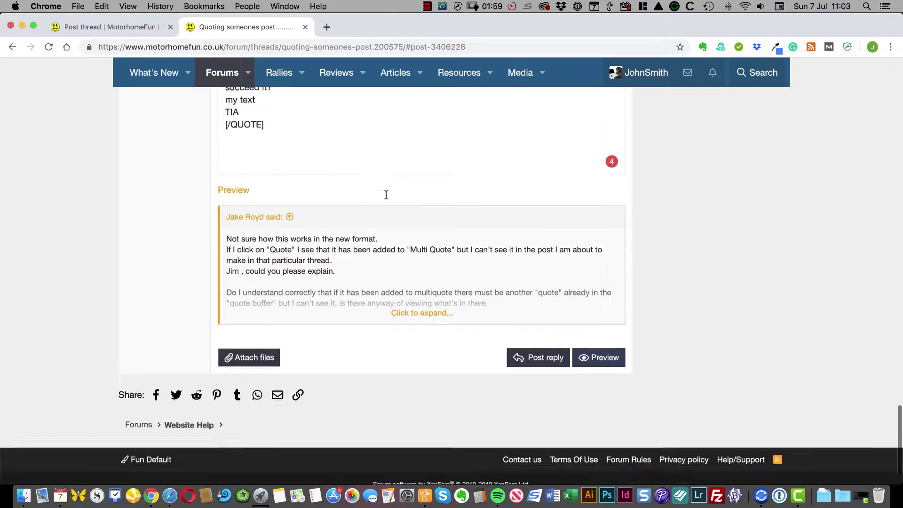
pyautogui.click(427, 272)
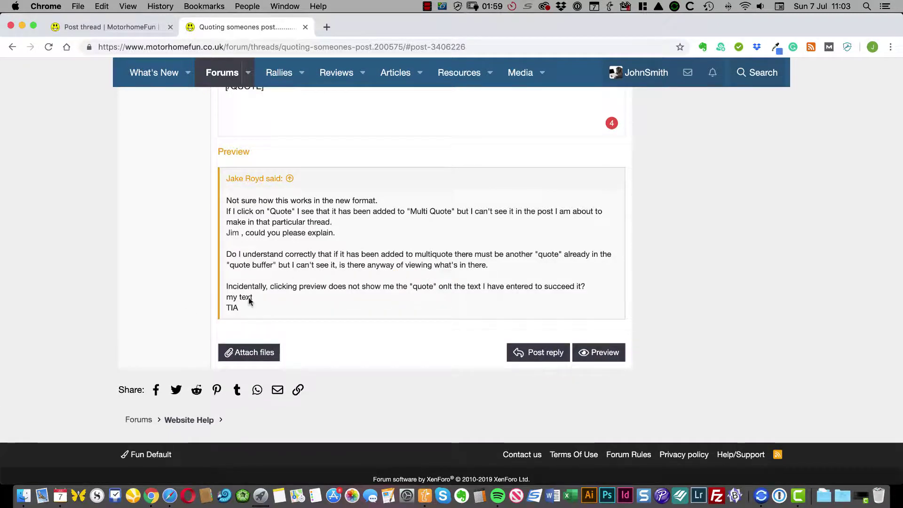
# Add the thread's first post (#1) to the multi-quote selection.
pyautogui.scroll(6, 400, 294)
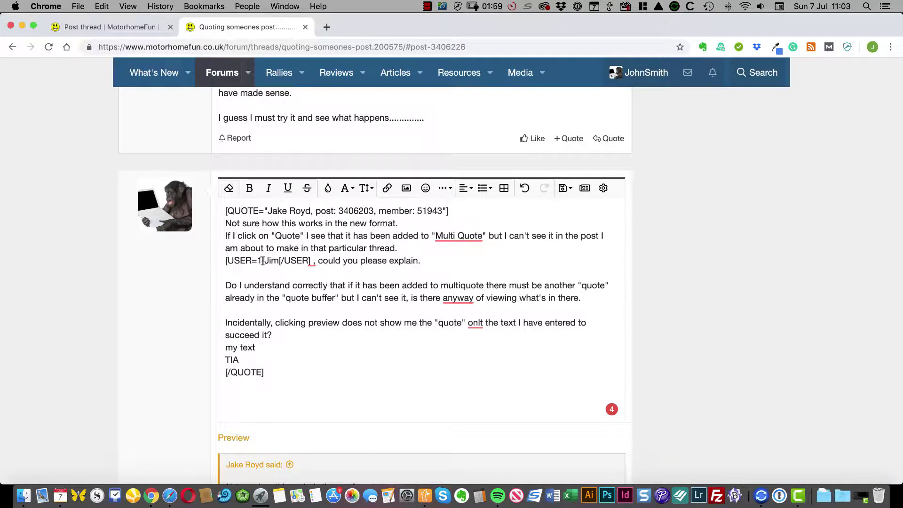
pyautogui.scroll(15, 331, 203)
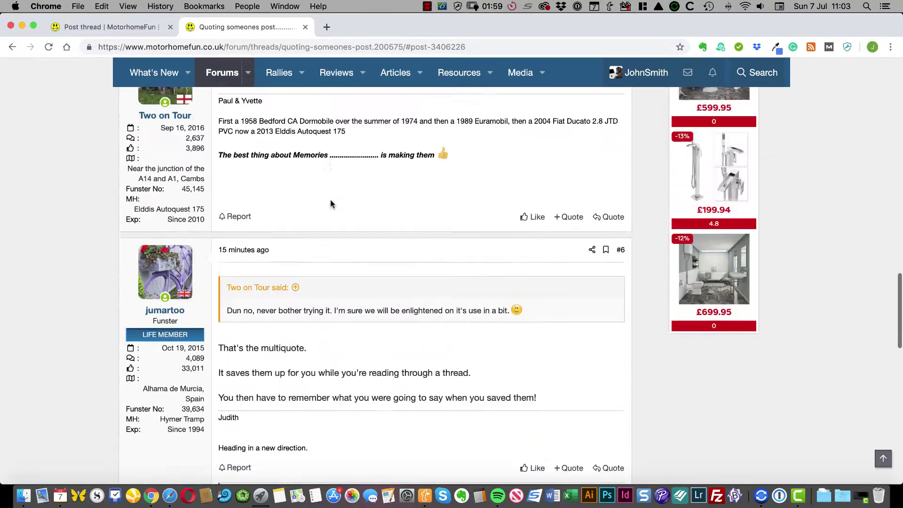
pyautogui.scroll(3, 331, 203)
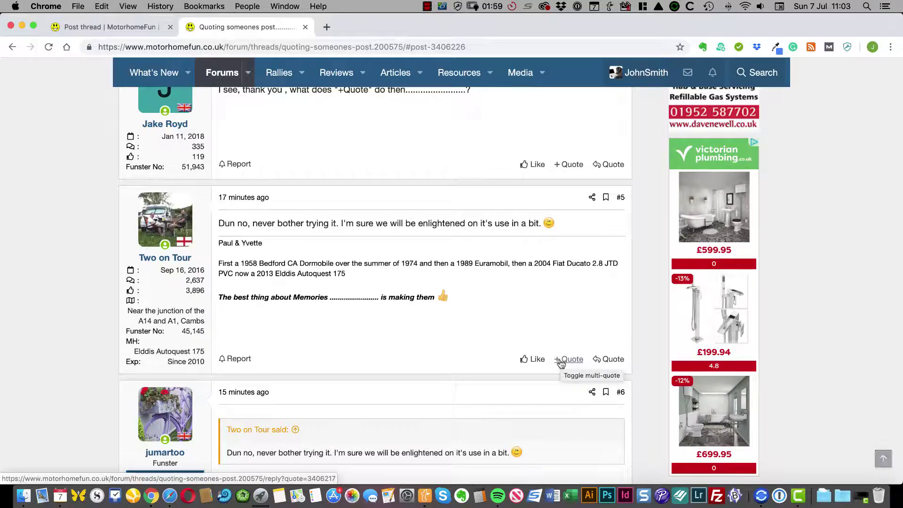
pyautogui.scroll(15, 652, 467)
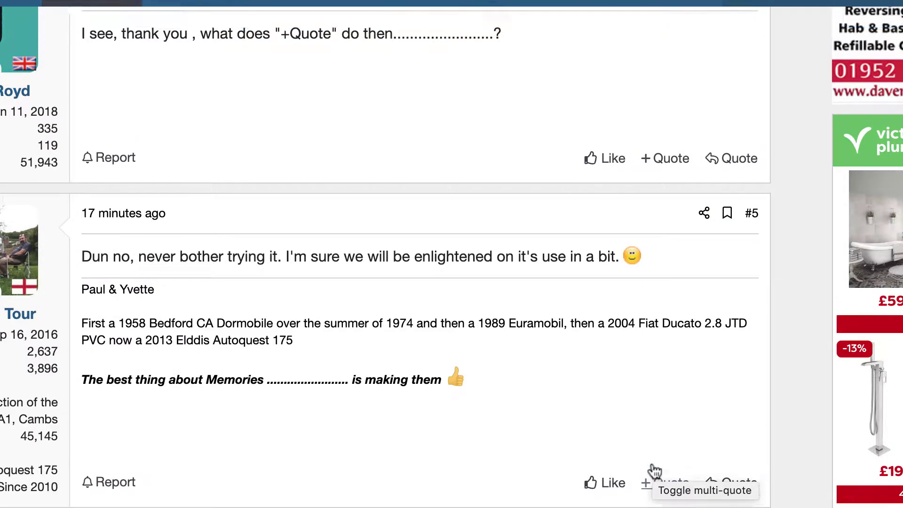
pyautogui.scroll(10, 651, 461)
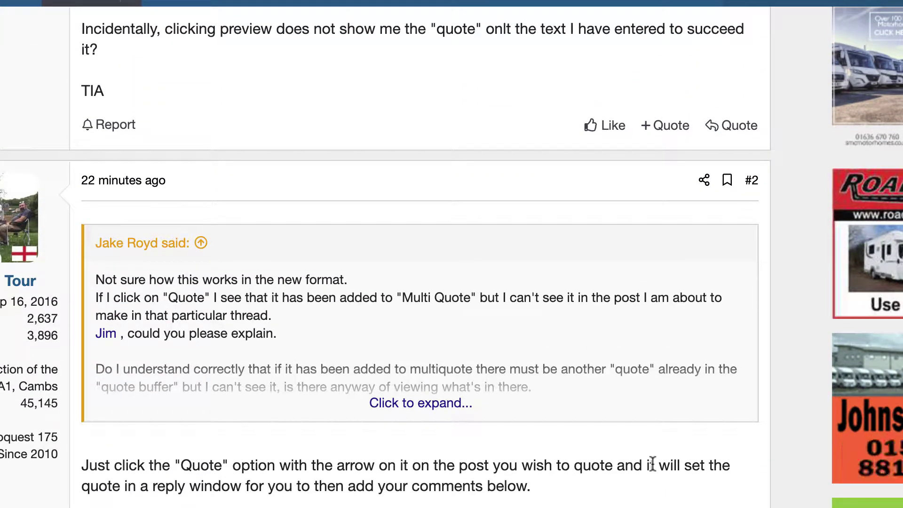
pyautogui.scroll(1, 652, 465)
pyautogui.scroll(5, 652, 463)
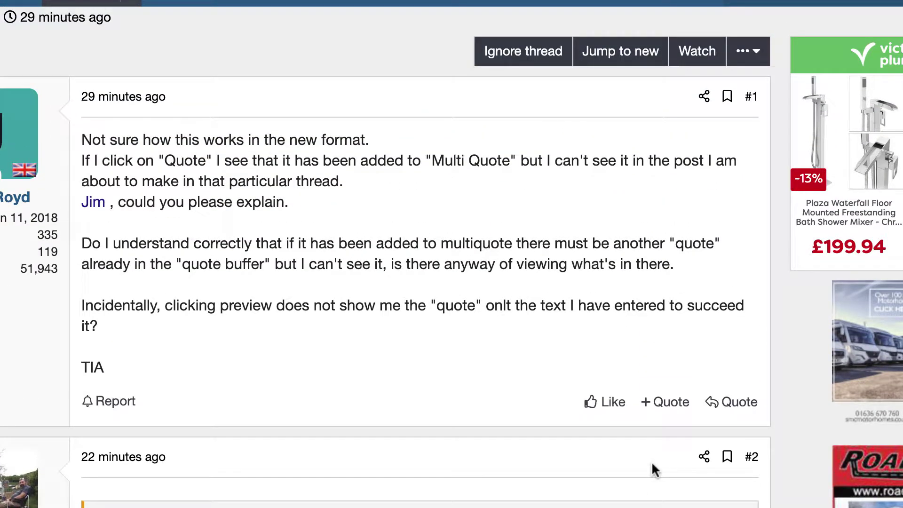
pyautogui.click(658, 409)
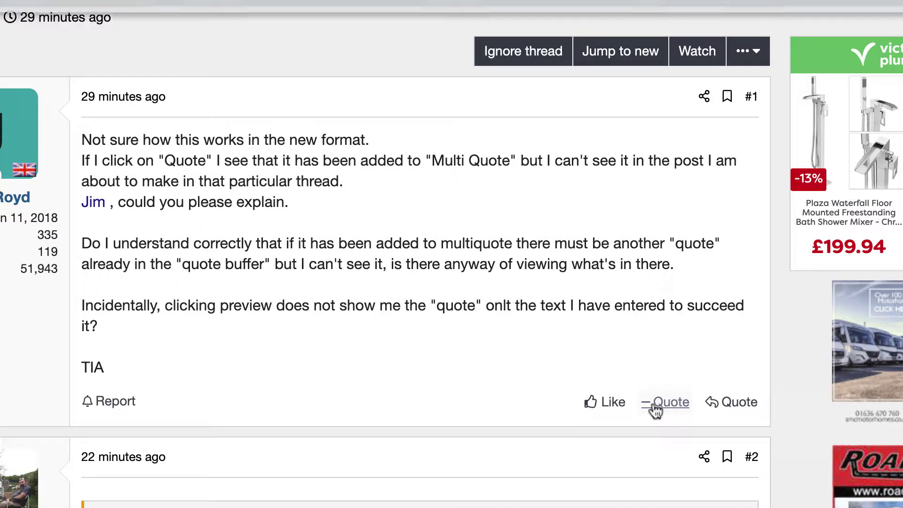
# Add posts #2 and #4 of the same thread to the multi-quote selection.
pyautogui.scroll(-7, 655, 411)
pyautogui.scroll(-7, 653, 410)
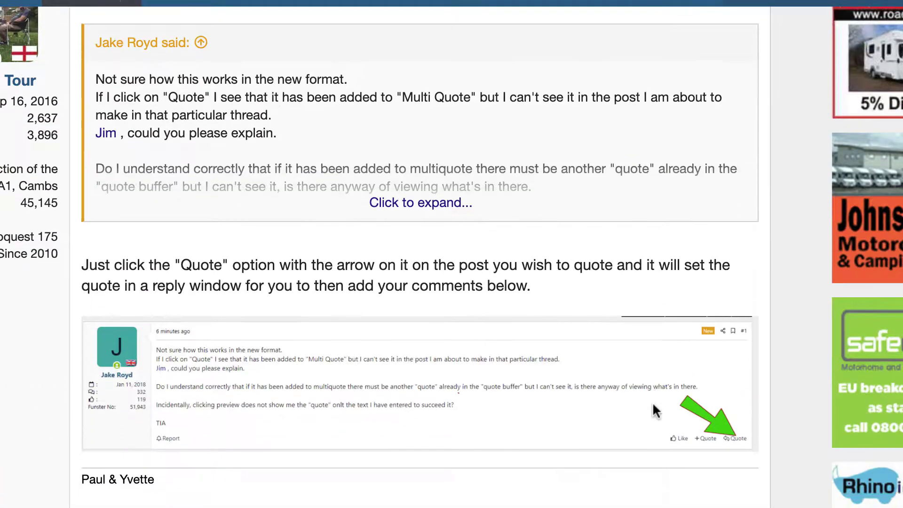
pyautogui.click(663, 420)
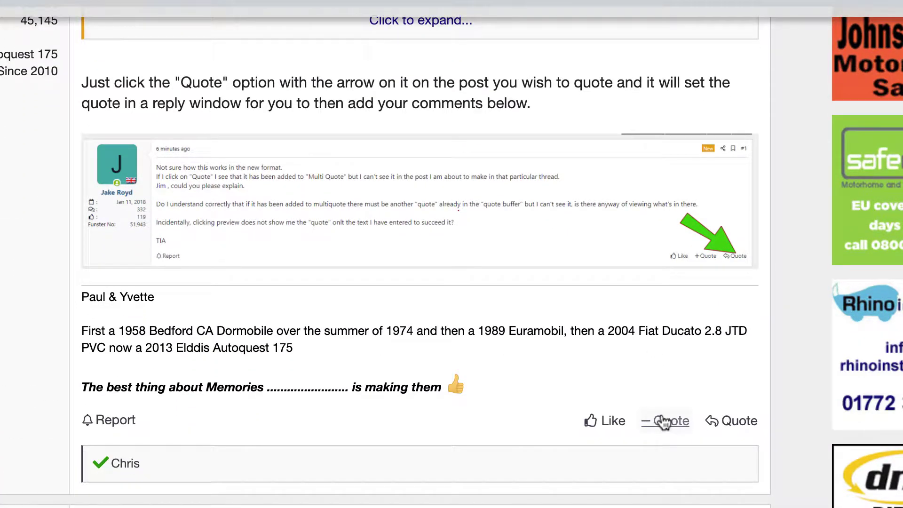
pyautogui.scroll(-12, 663, 421)
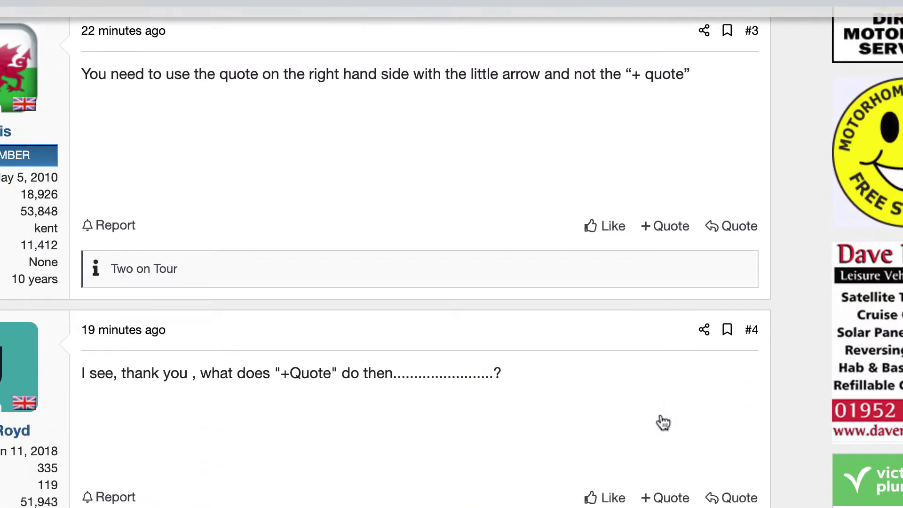
pyautogui.scroll(-1, 659, 412)
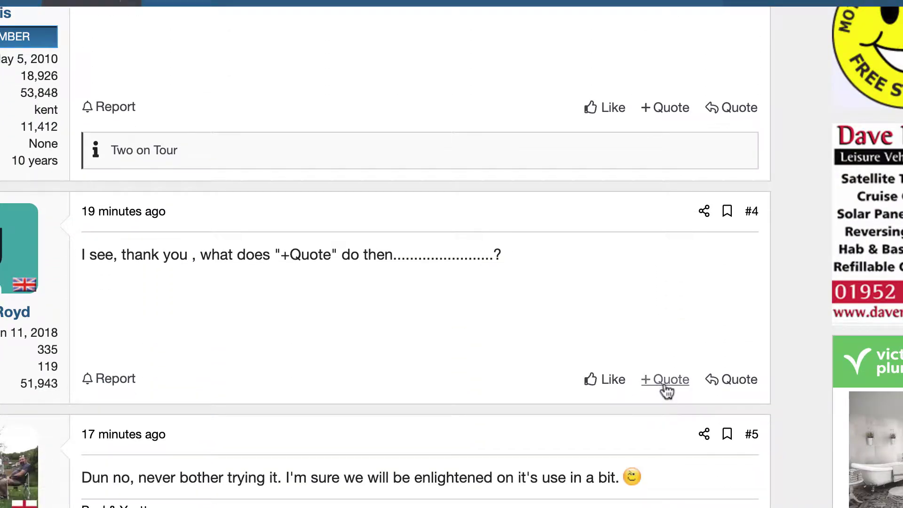
pyautogui.click(666, 390)
# Open the "Wonder how much is in water!!!!" thread from What's New and add its first post to the multi-quote selection.
pyautogui.scroll(9, 663, 393)
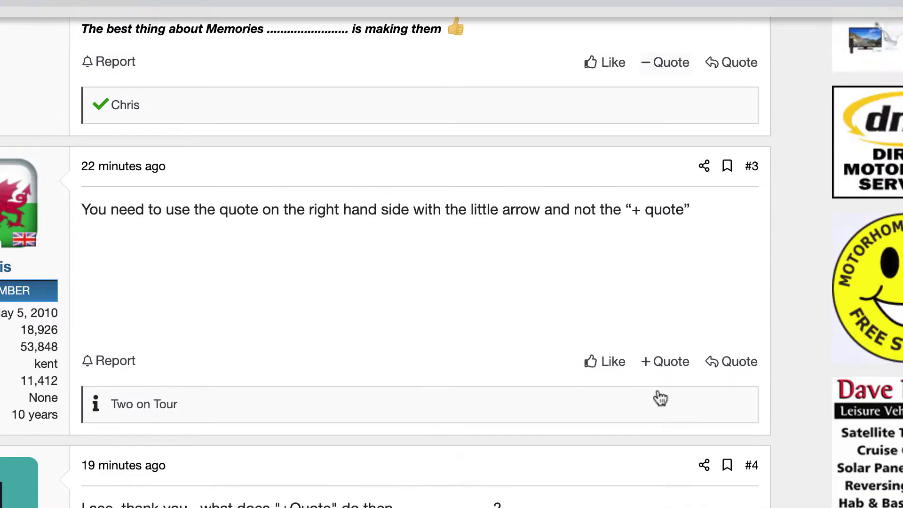
pyautogui.scroll(-10, 294, 263)
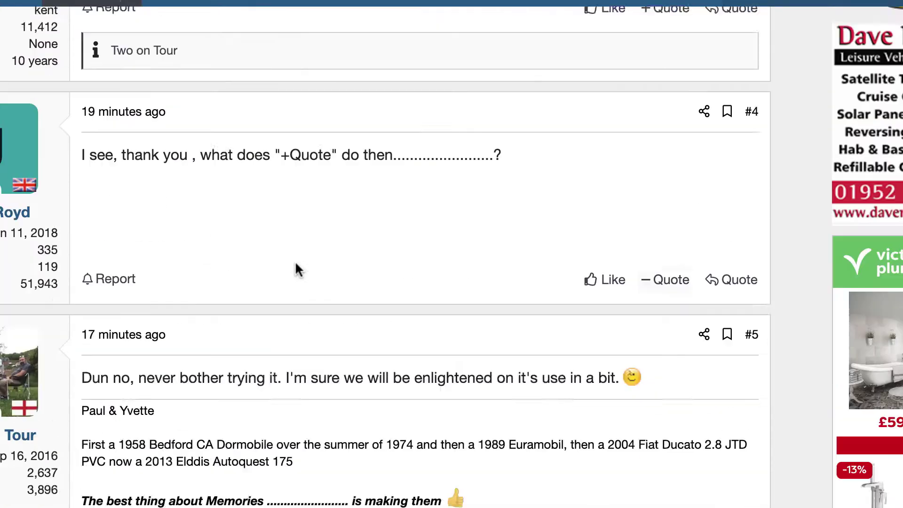
pyautogui.scroll(20, 294, 270)
pyautogui.click(9, 64)
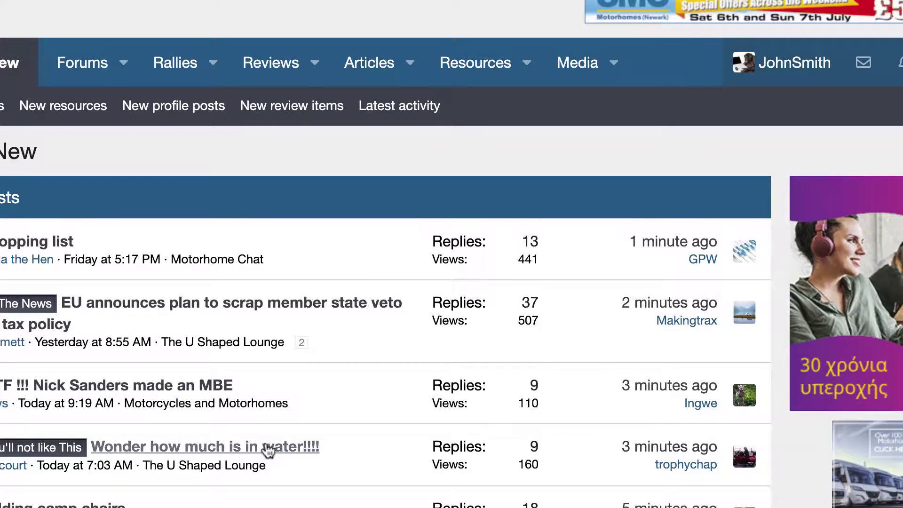
pyautogui.click(268, 447)
pyautogui.scroll(-10, 549, 433)
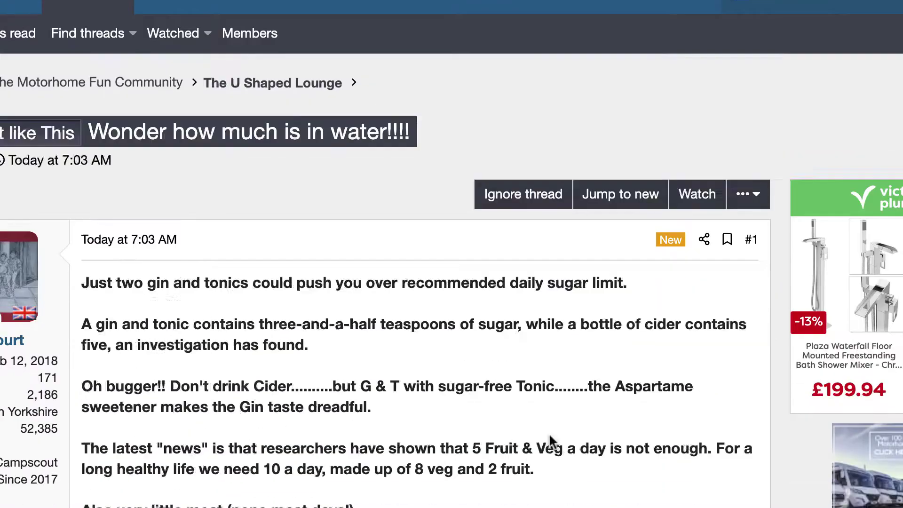
pyautogui.click(673, 451)
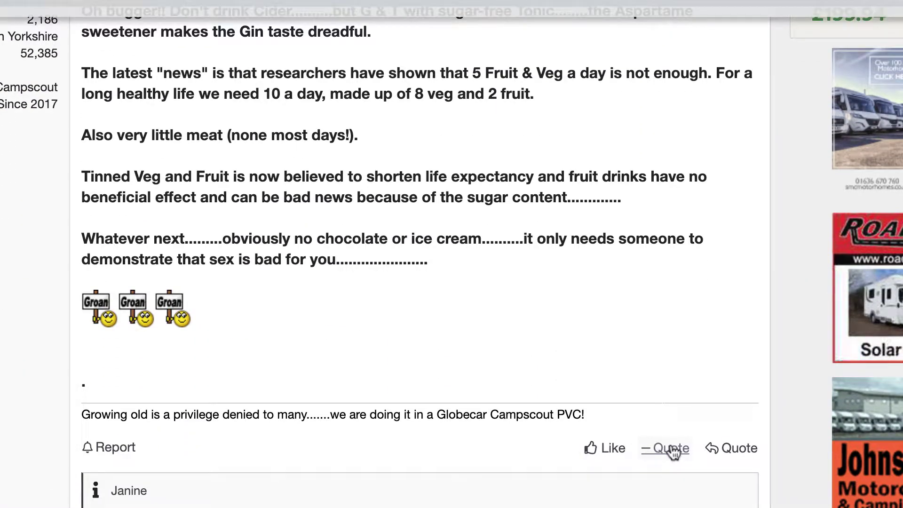
# Review the selected quotes, move the "Just click the Quote option" post first and the sugar post third, and remove the "Not sure how this works" post.
pyautogui.scroll(-20, 672, 451)
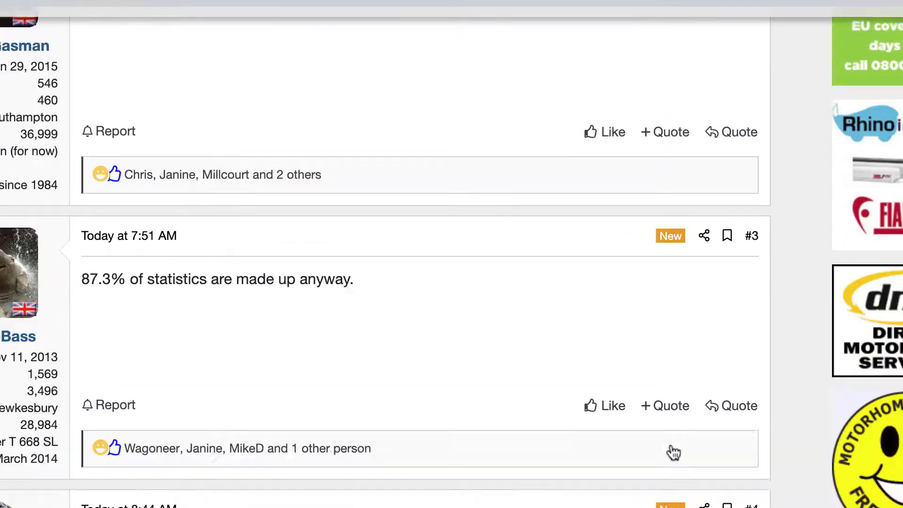
pyautogui.scroll(-5, 673, 451)
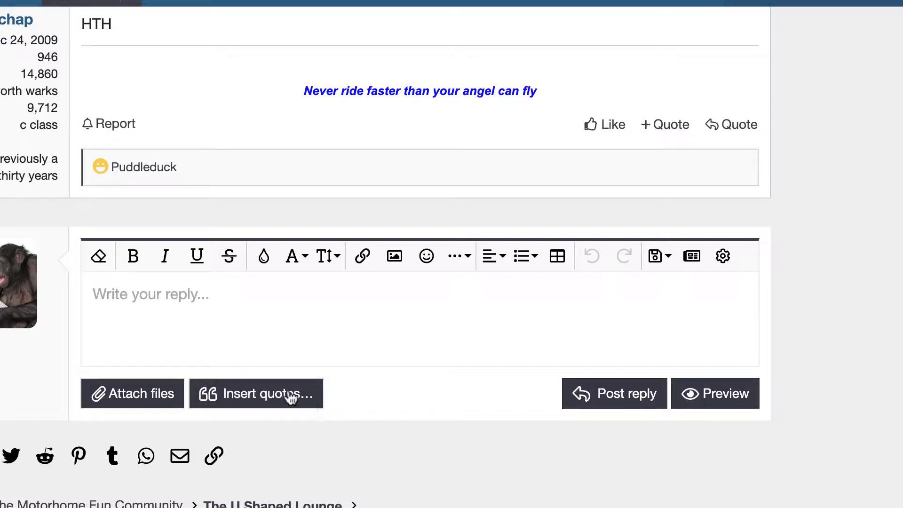
pyautogui.click(263, 395)
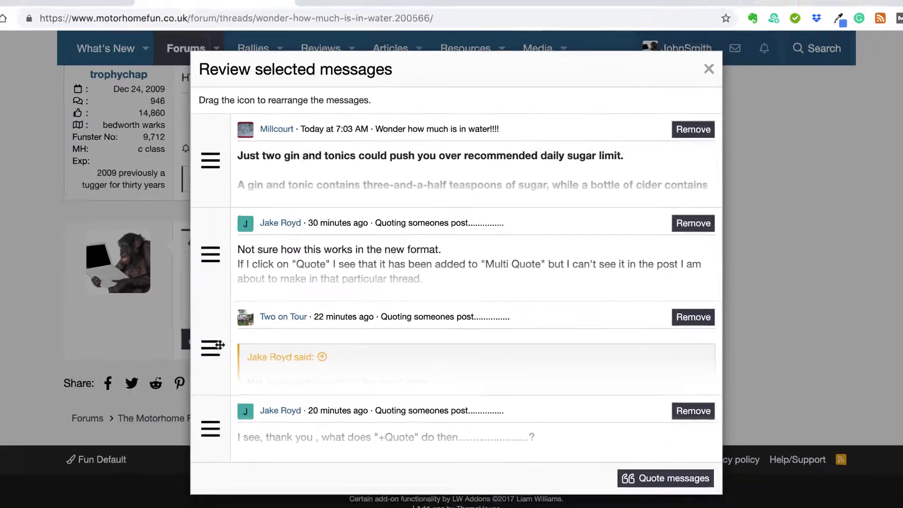
pyautogui.moveTo(123, 406); pyautogui.dragTo(123, 222)
pyautogui.moveTo(244, 216); pyautogui.dragTo(253, 268)
pyautogui.moveTo(251, 178); pyautogui.dragTo(249, 340)
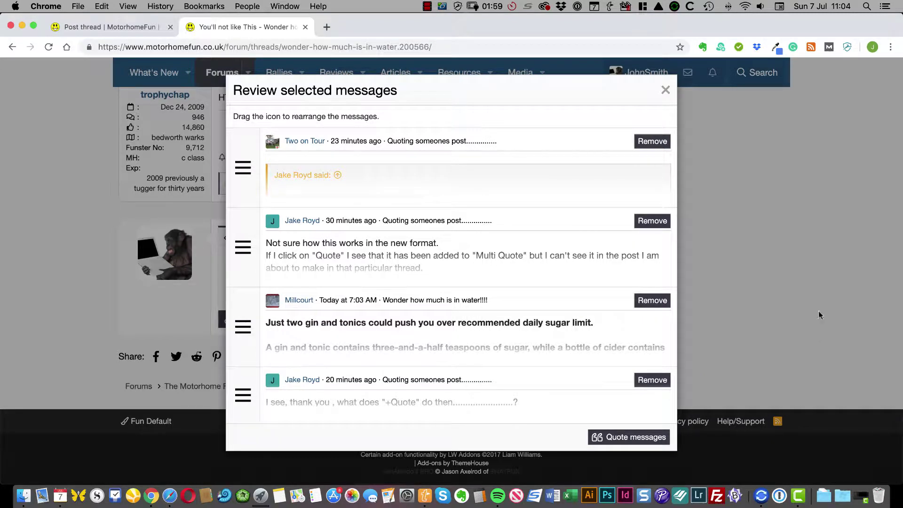
pyautogui.click(652, 221)
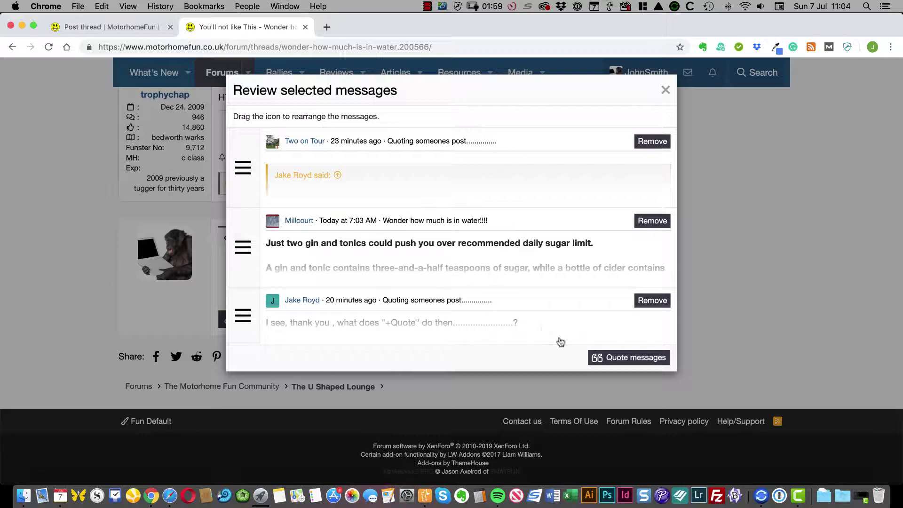
# Insert the remaining selected quotes into the reply and preview it.
pyautogui.click(624, 358)
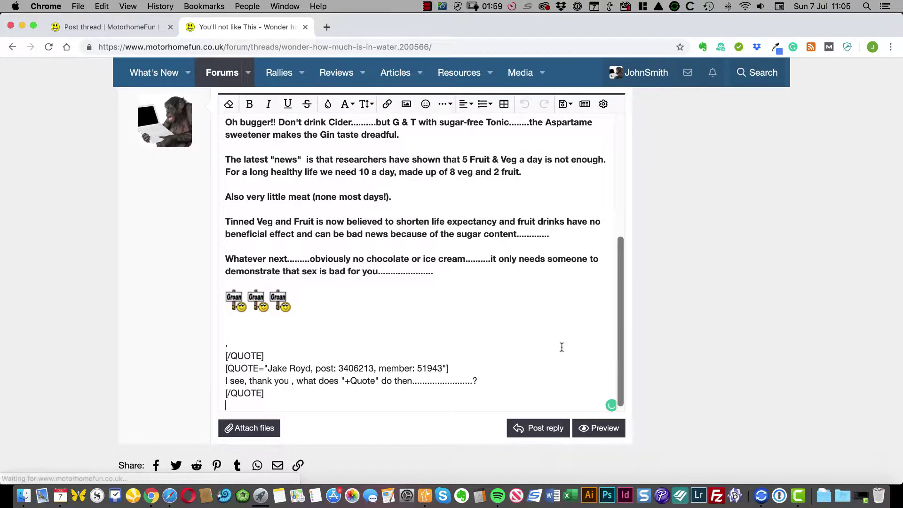
pyautogui.scroll(10, 346, 318)
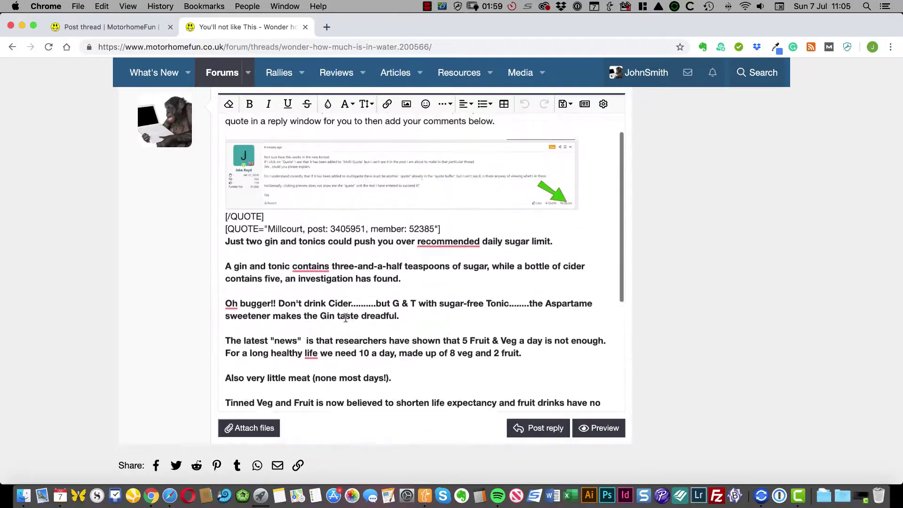
pyautogui.scroll(-10, 346, 318)
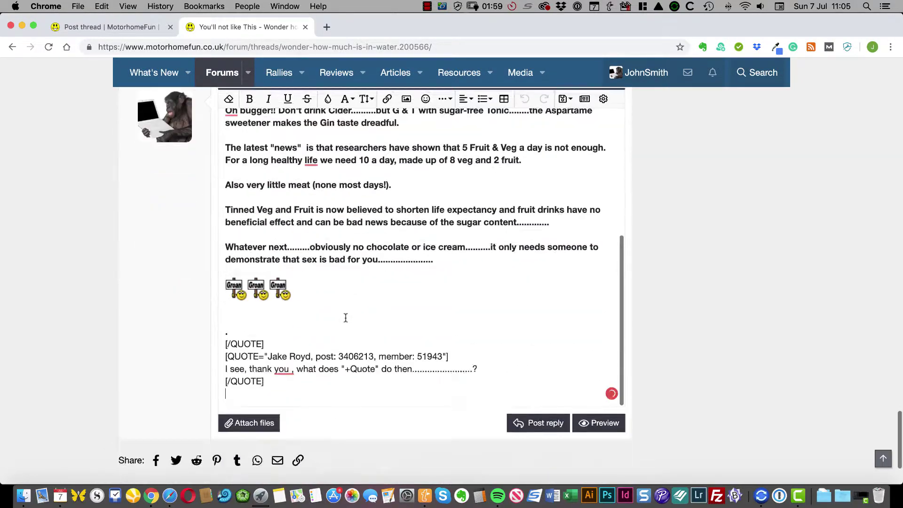
pyautogui.click(605, 319)
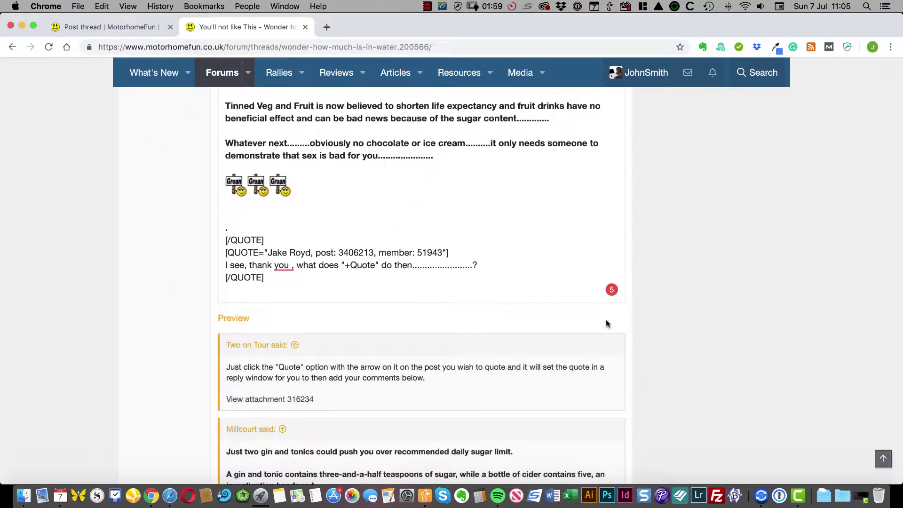
pyautogui.scroll(-5, 511, 348)
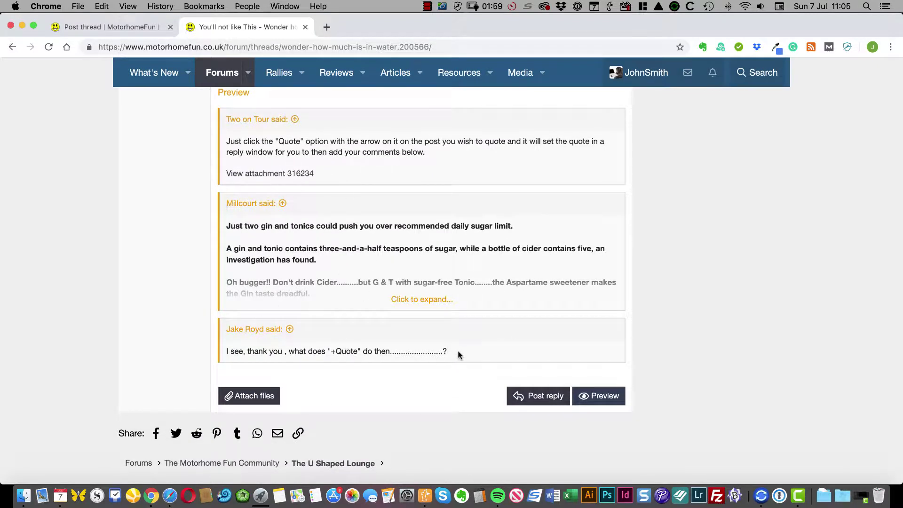
# Add the line "My text" below the last quote in the reply, leaving a blank line between, and preview the reply again.
pyautogui.scroll(7, 458, 350)
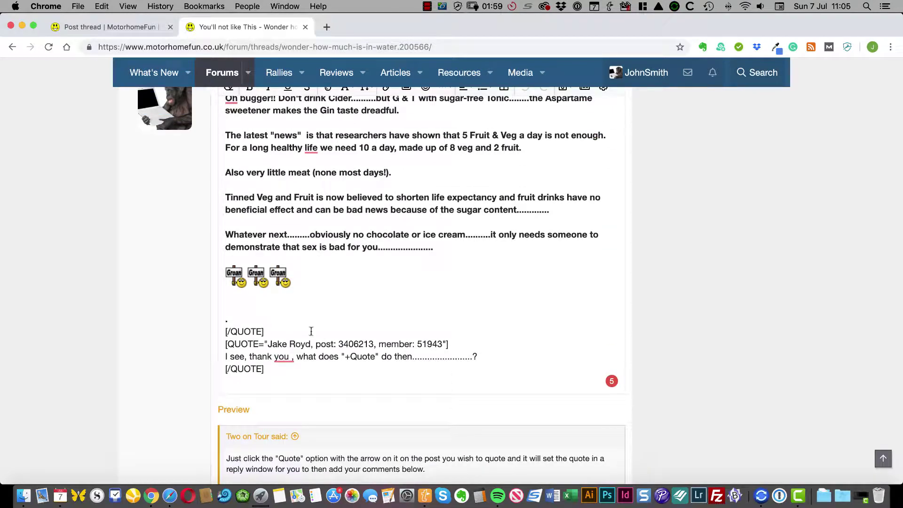
pyautogui.click(295, 377)
pyautogui.press('Return')
pyautogui.press('Return')
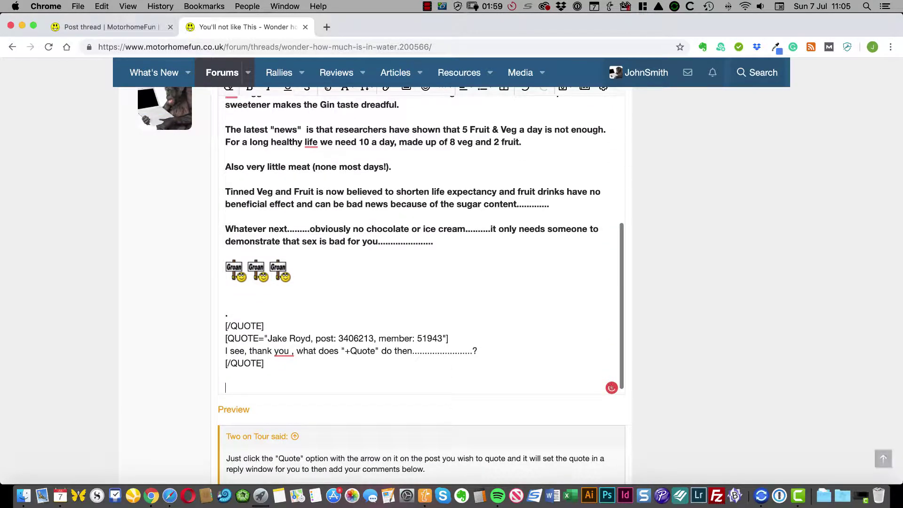
pyautogui.write('My text')
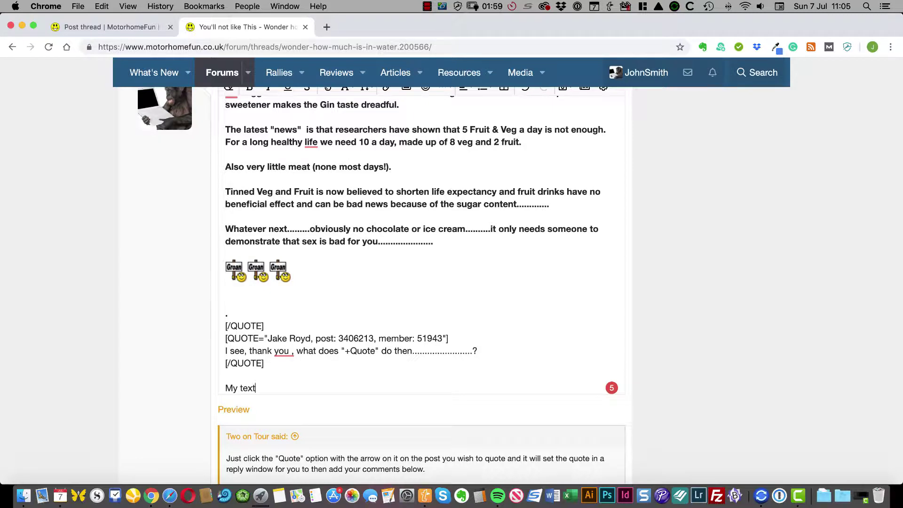
pyautogui.scroll(-3, 452, 283)
pyautogui.click(597, 331)
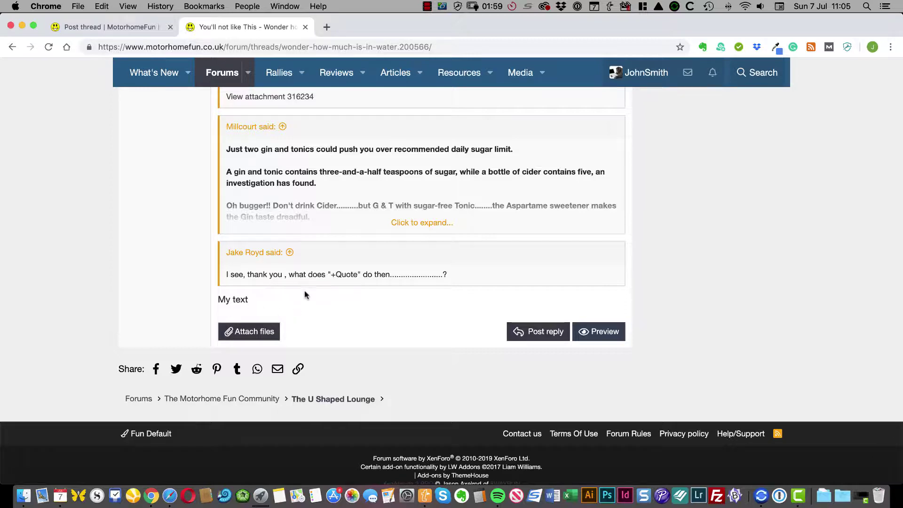
pyautogui.scroll(10, 402, 298)
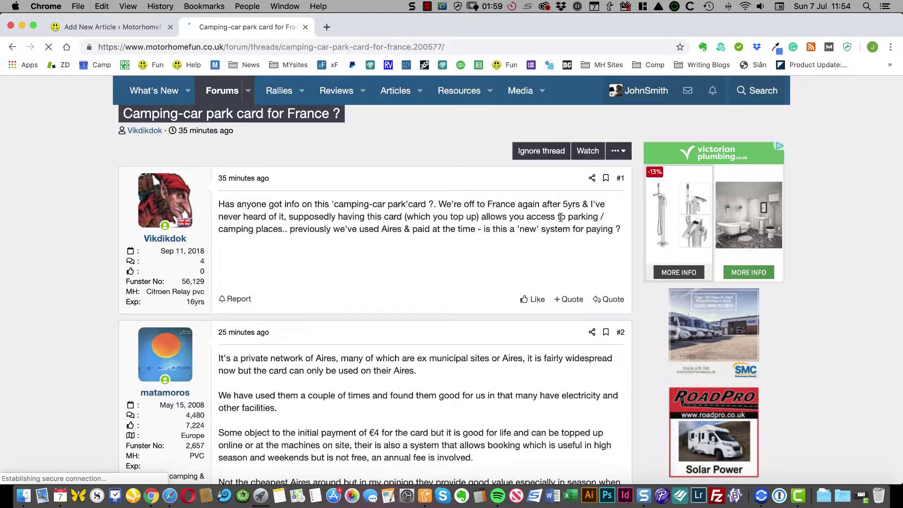
# Quote only the paragraph "We have used them a couple of times… other facilities." from post #2 in a reply and preview it.
pyautogui.scroll(-1, 561, 218)
pyautogui.scroll(-1, 560, 221)
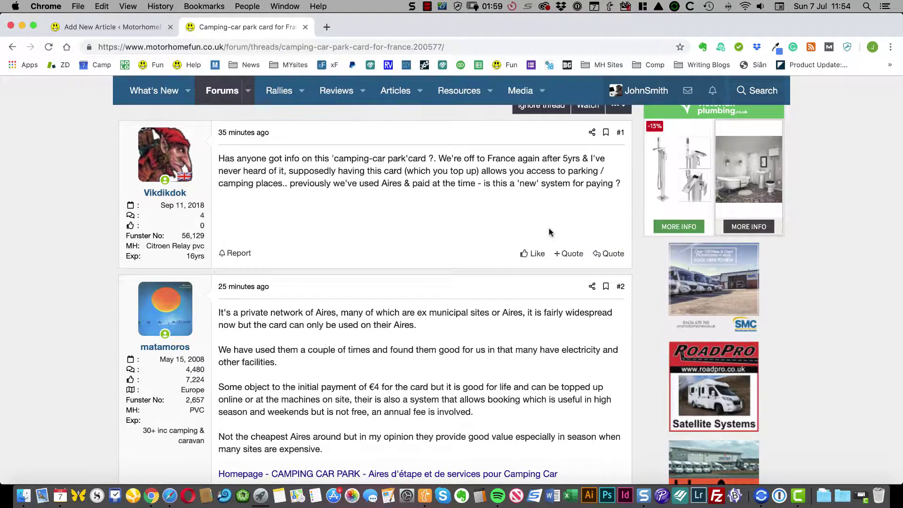
pyautogui.scroll(-3, 549, 227)
pyautogui.scroll(-1, 548, 230)
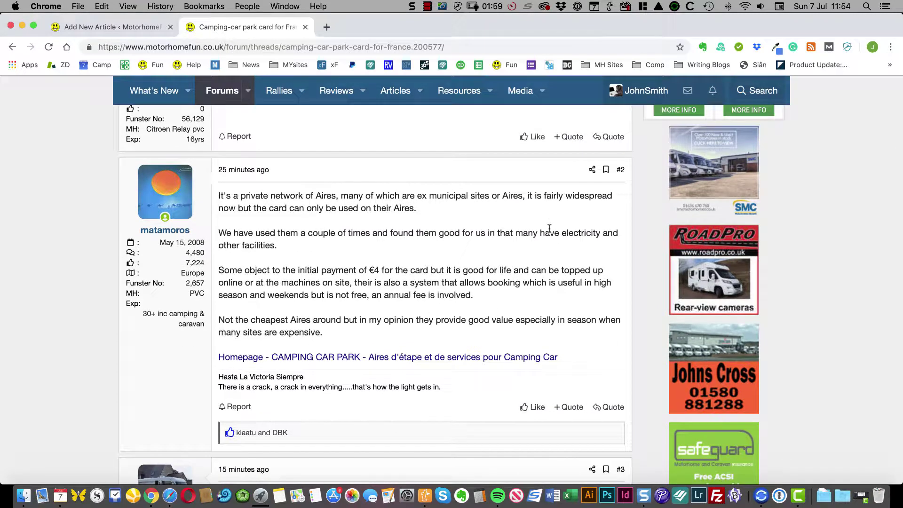
pyautogui.scroll(-1, 414, 217)
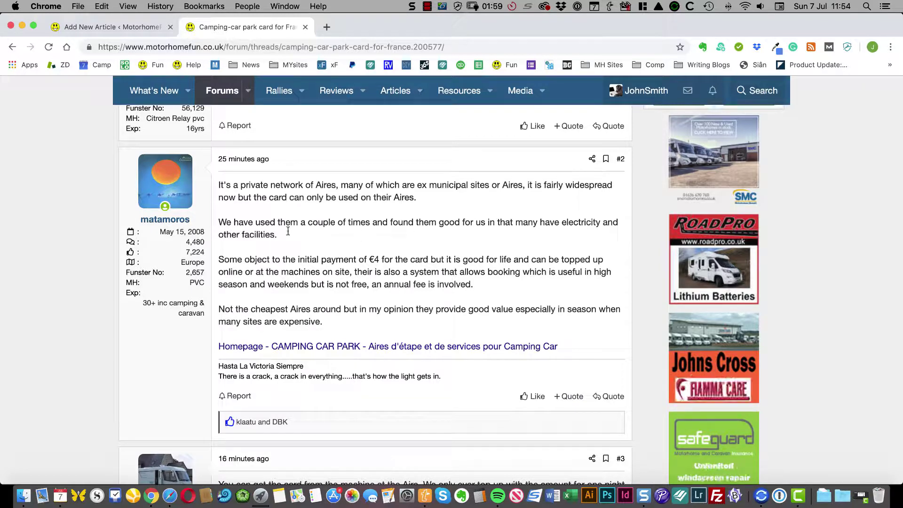
pyautogui.moveTo(217, 222); pyautogui.dragTo(280, 235)
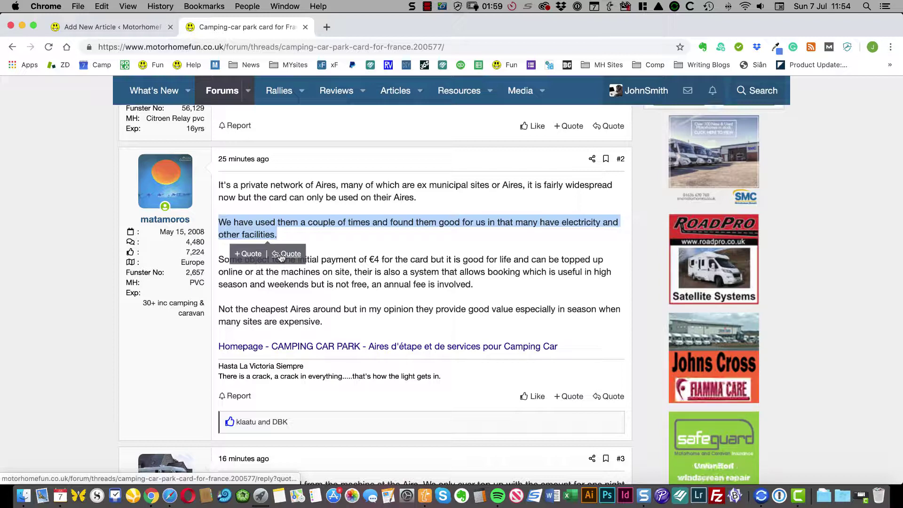
pyautogui.click(288, 256)
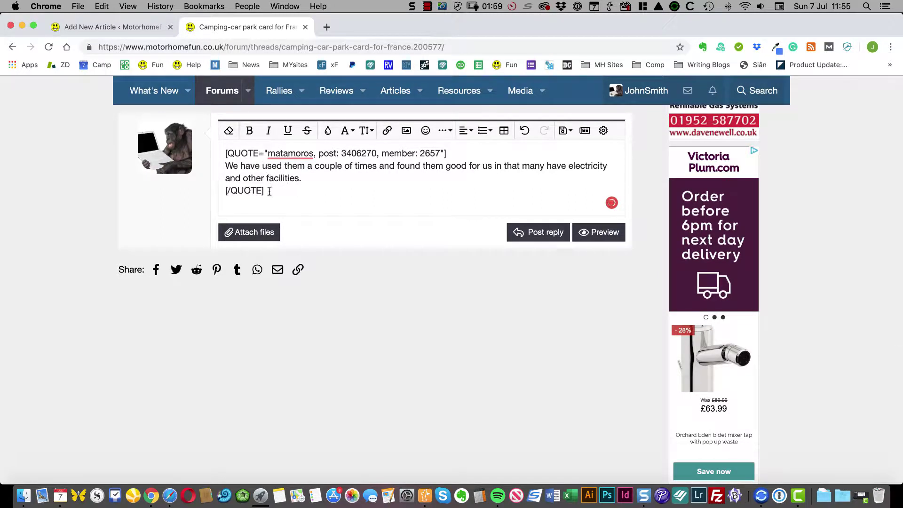
pyautogui.click(602, 231)
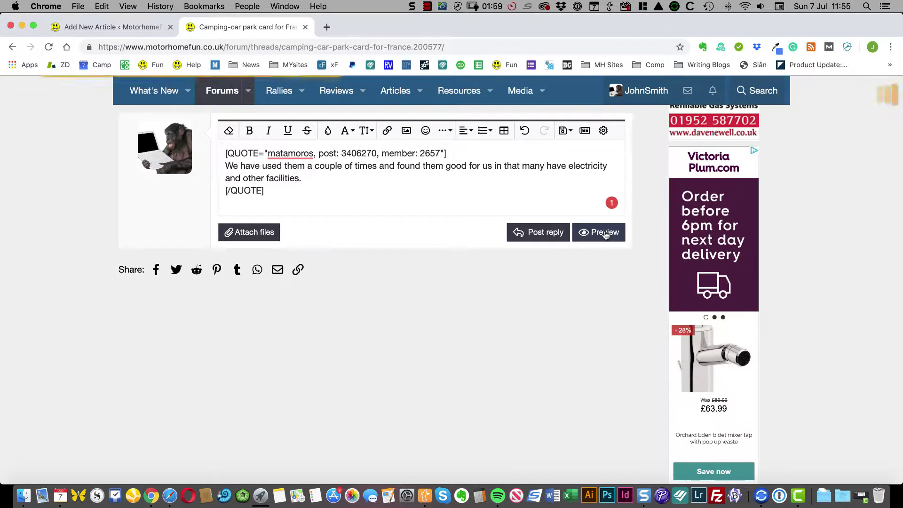